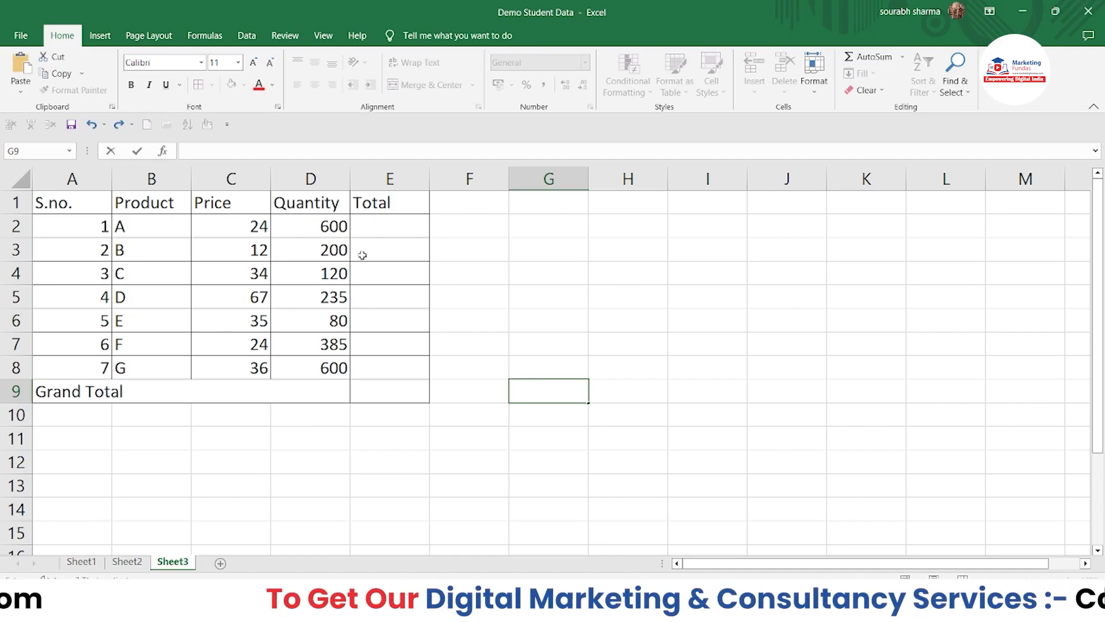
drag(364, 226, 373, 357)
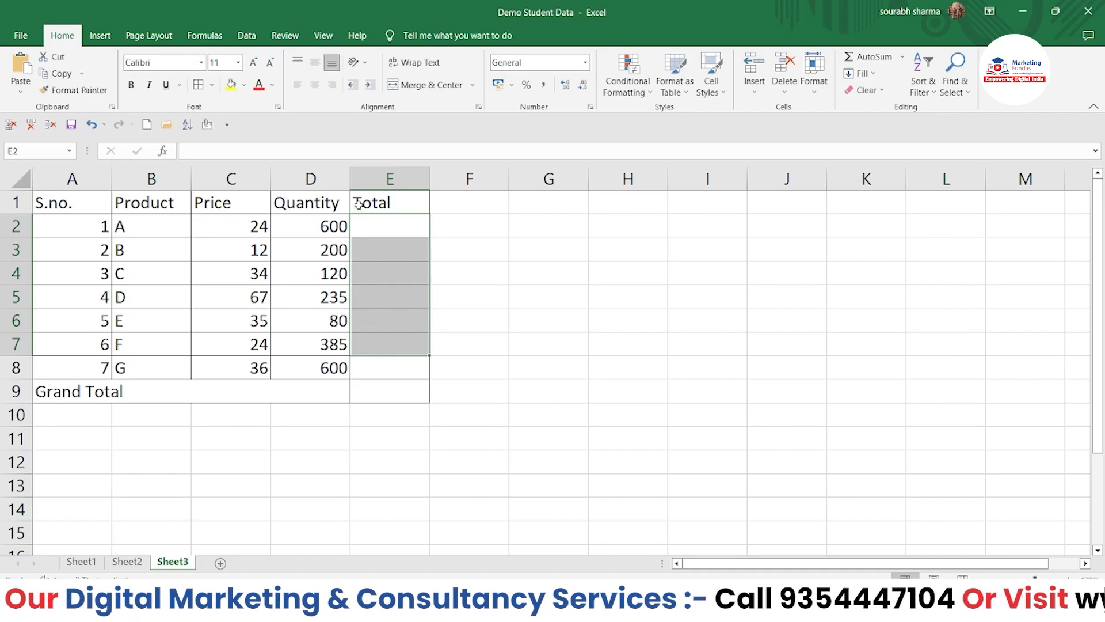
click(246, 235)
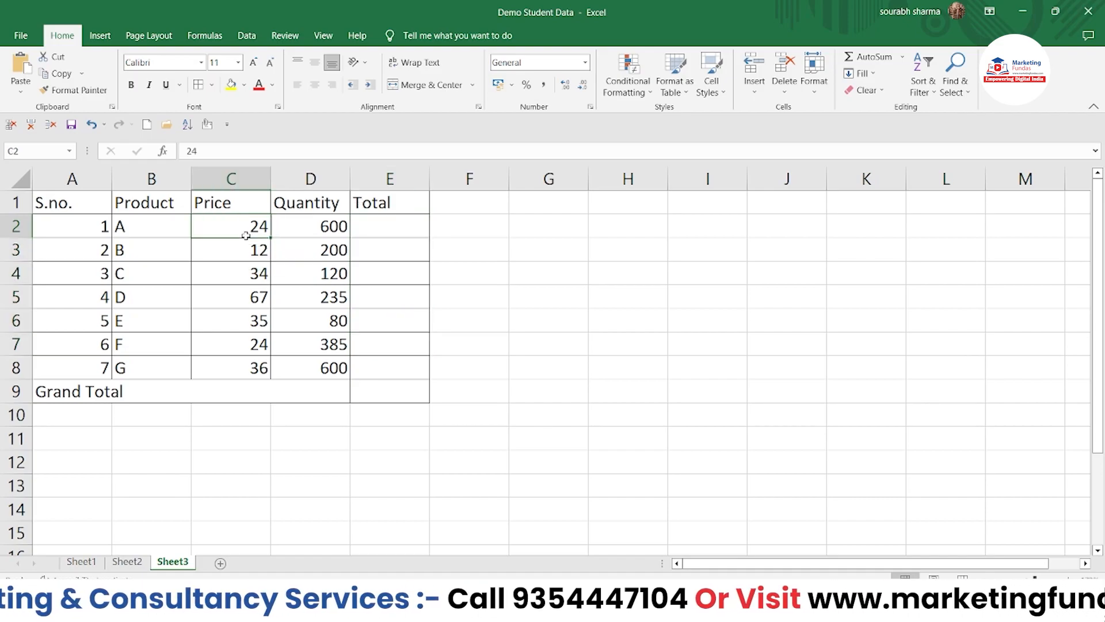
click(312, 229)
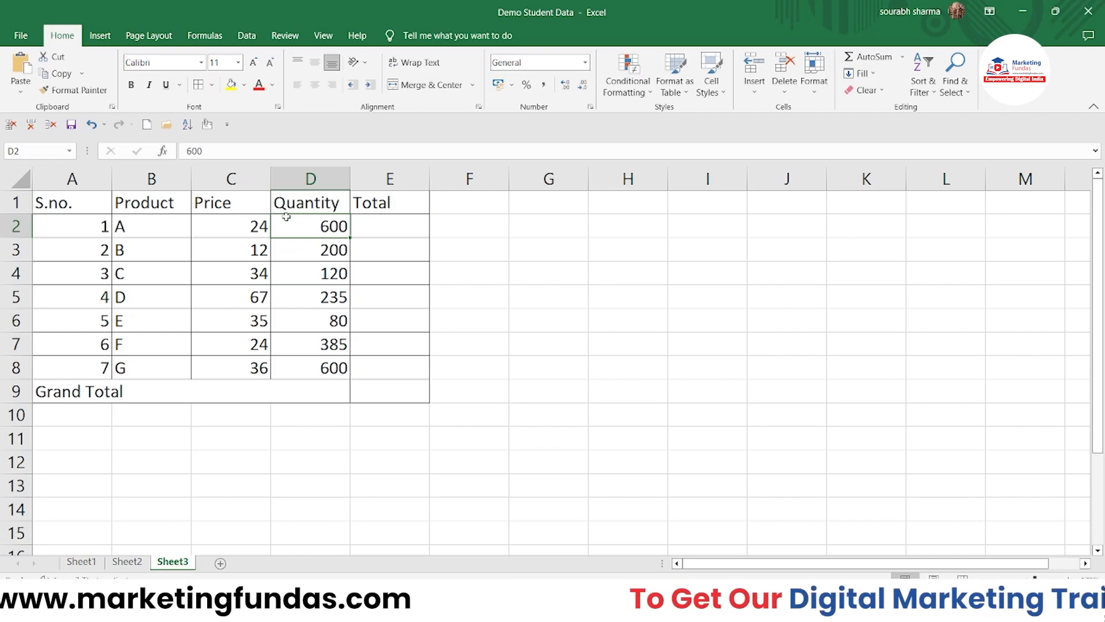
- Calculate each product's total by entering =C2*D2 in E2 and filling the formula down to E8
click(375, 220)
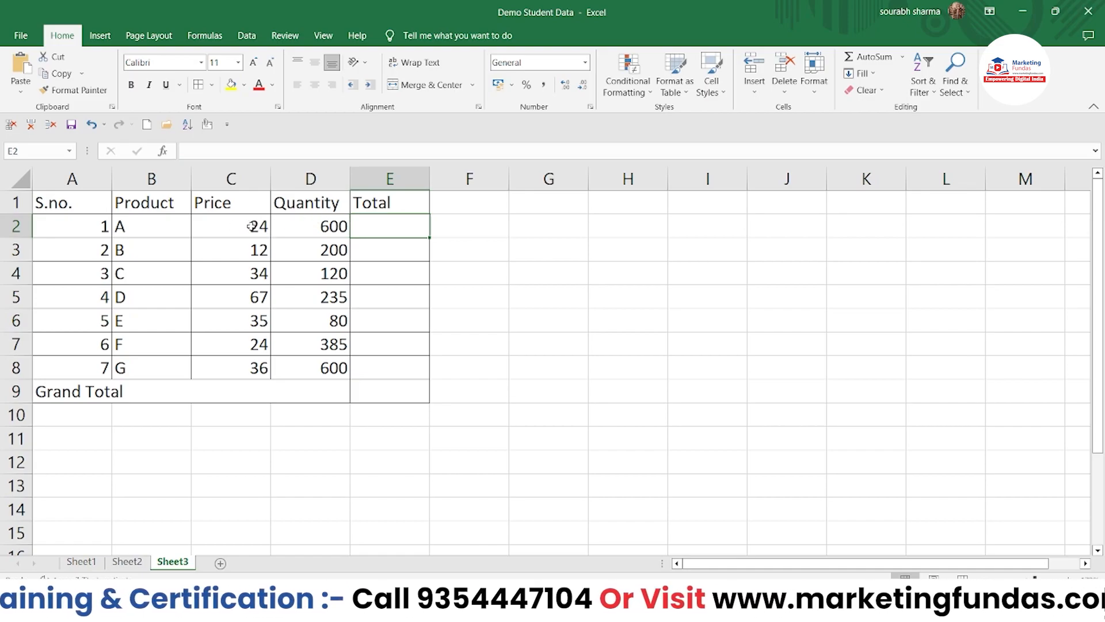
text(=)
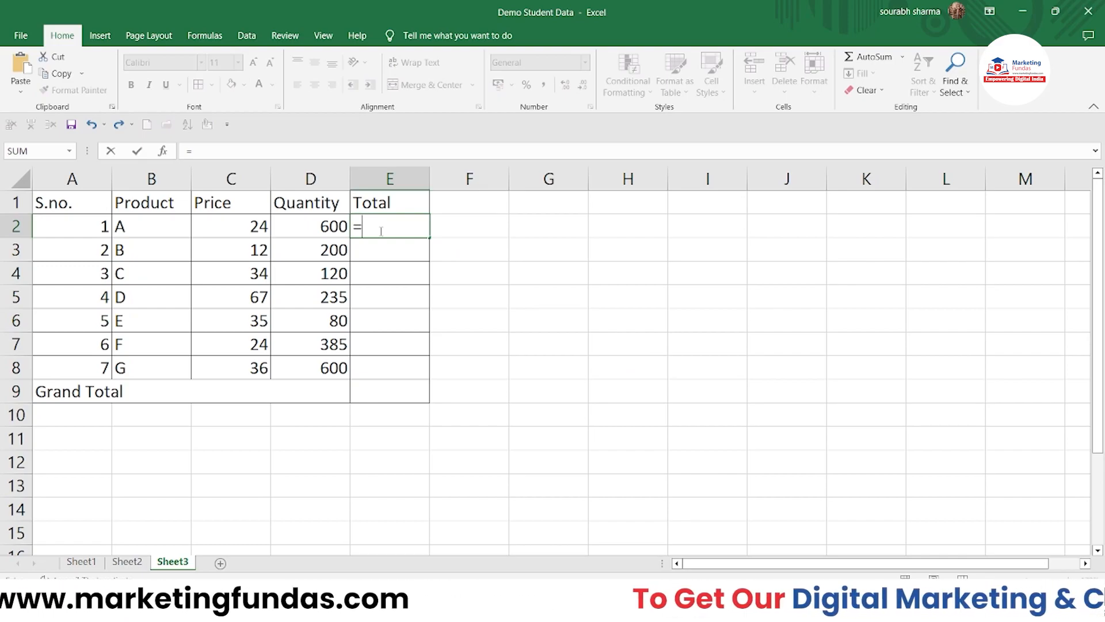
click(222, 232)
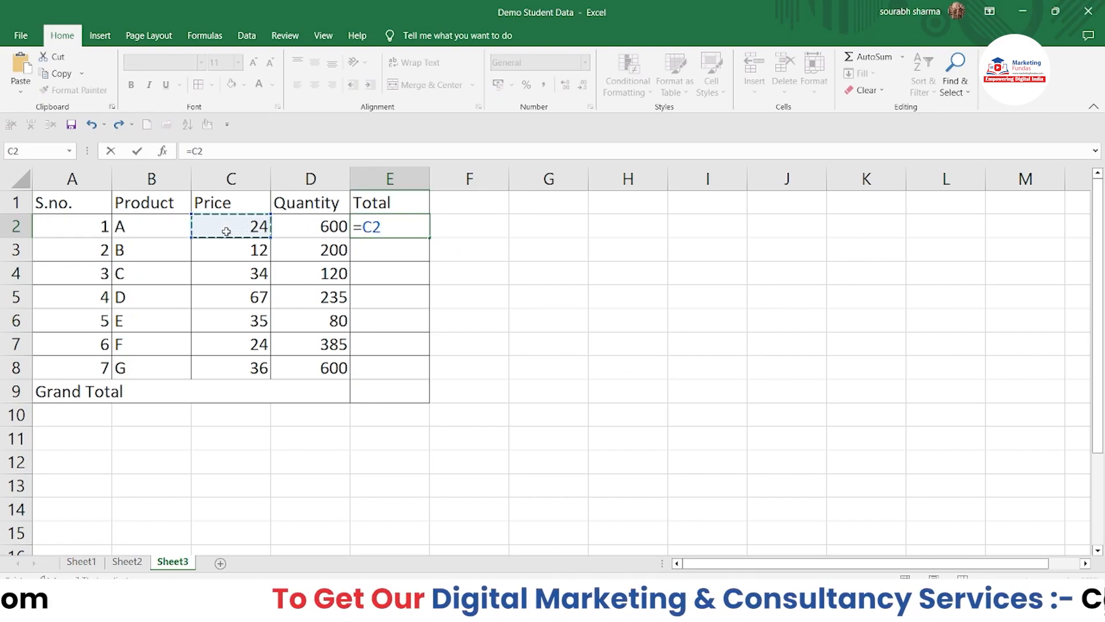
text(*)
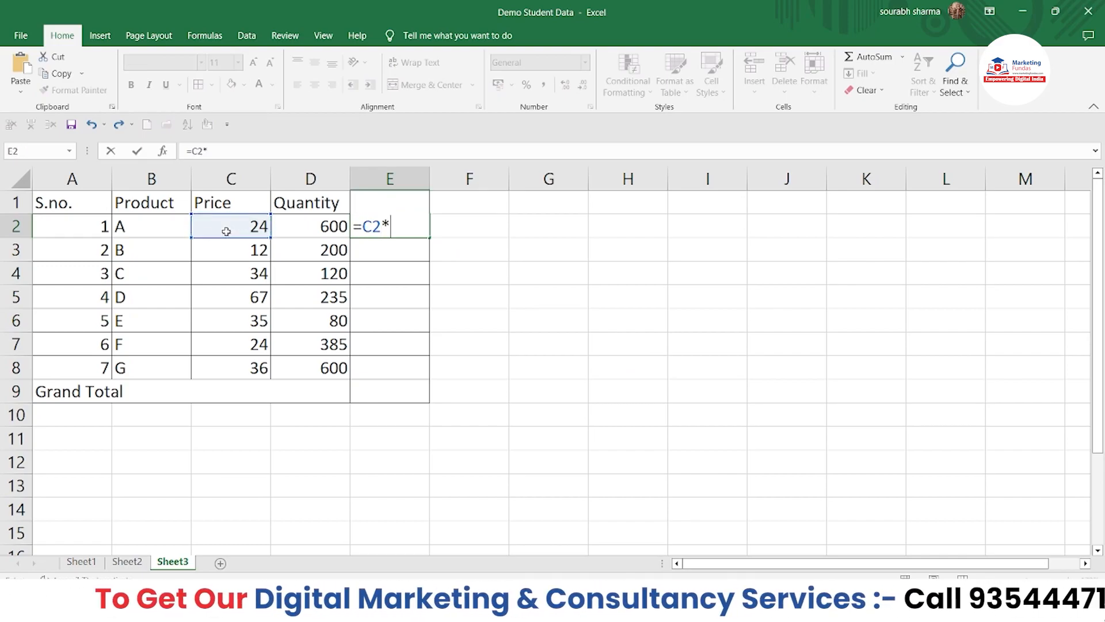
click(298, 223)
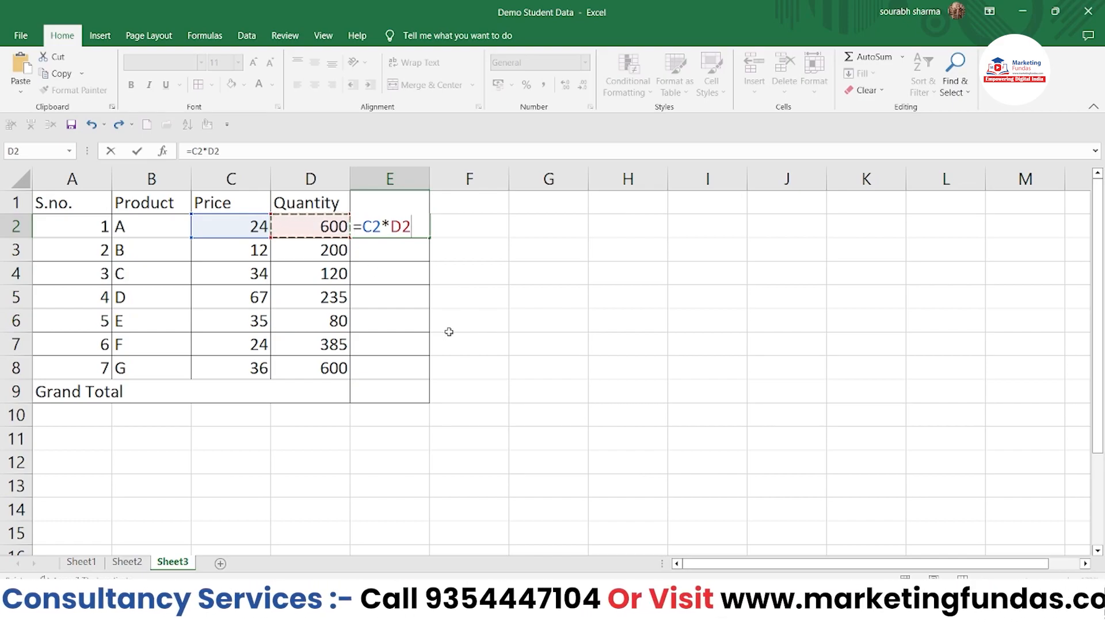
key(Return)
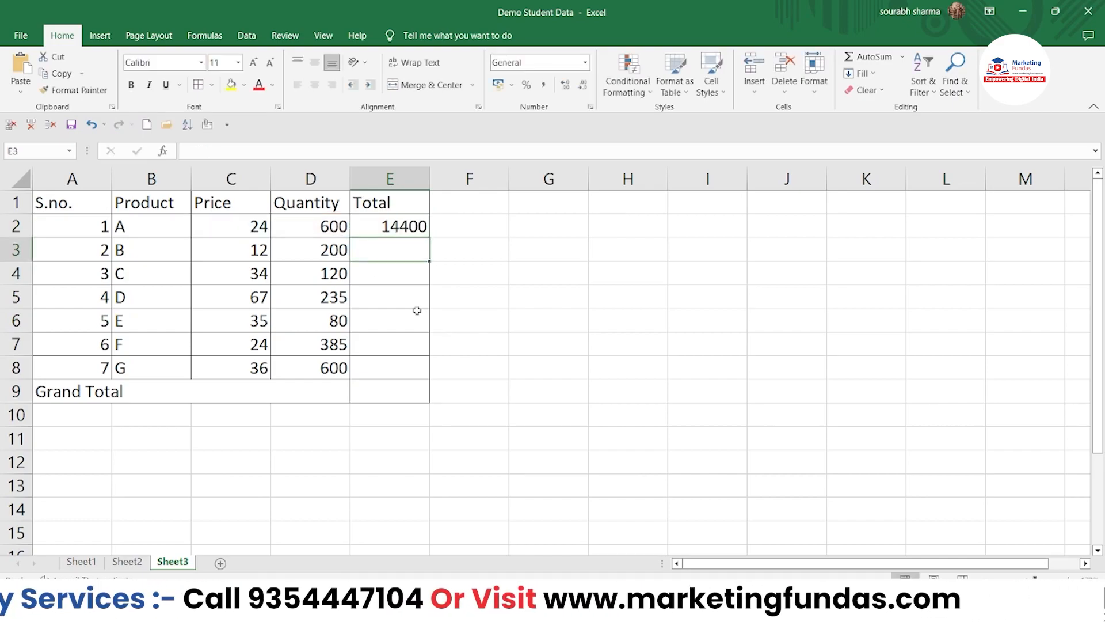
click(397, 229)
drag(431, 237, 424, 379)
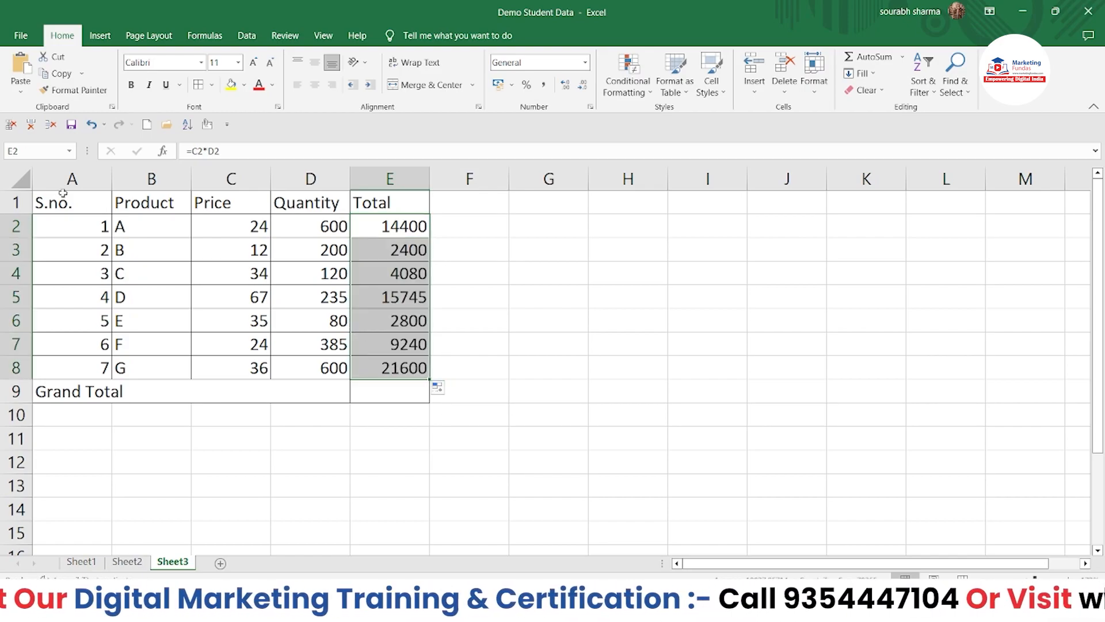
- Add up the product totals E2:E8 with a SUM formula in the Grand Total cell E9
click(359, 392)
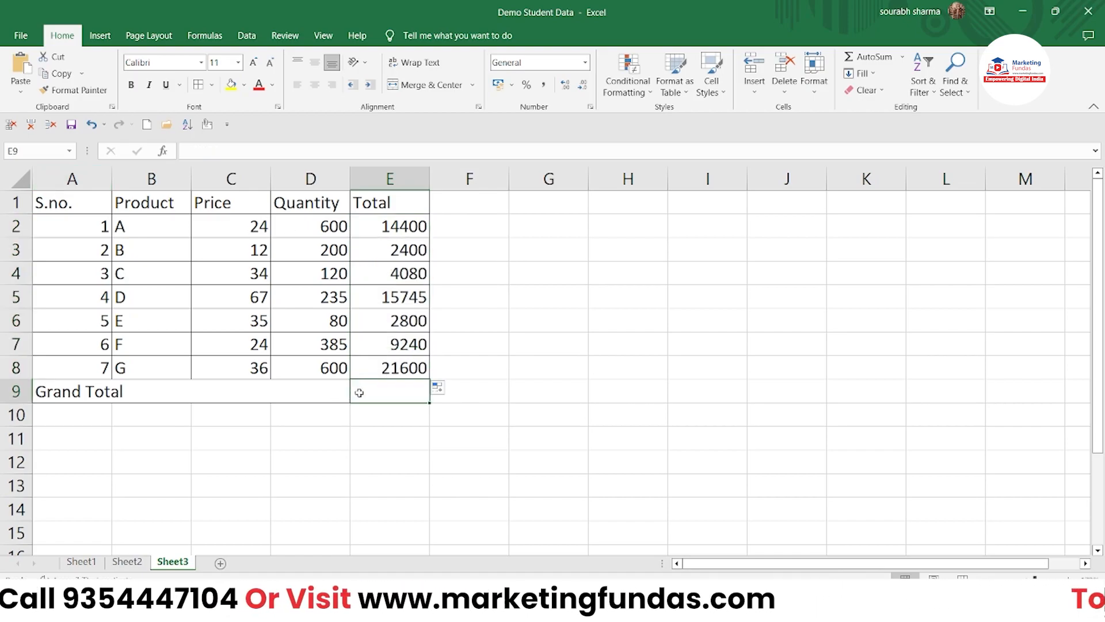
text(=)
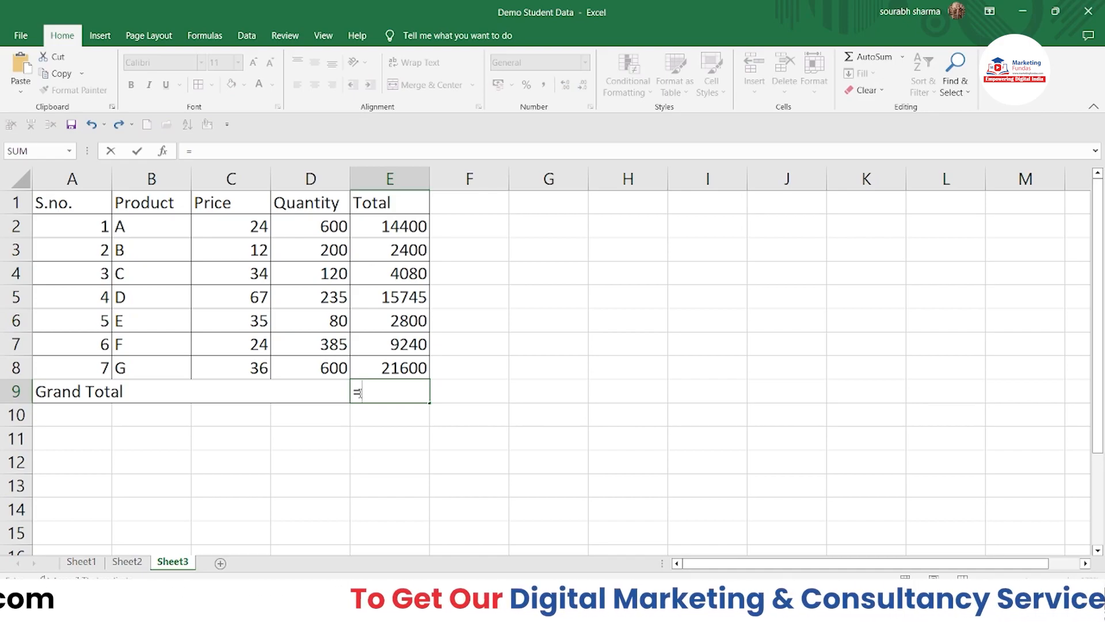
text(sum)
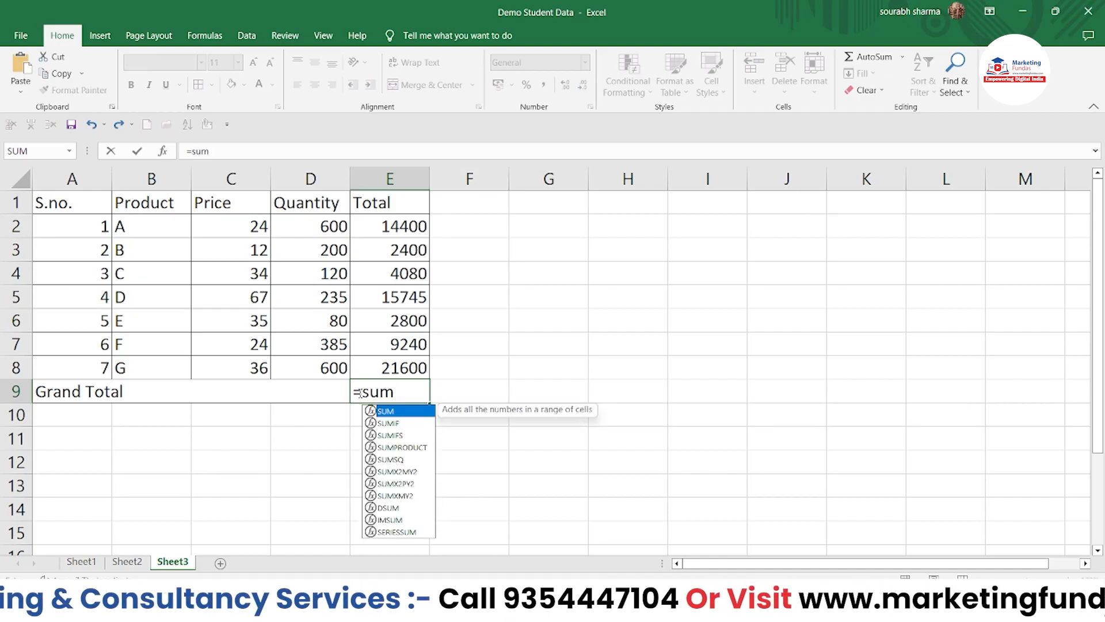
text(()
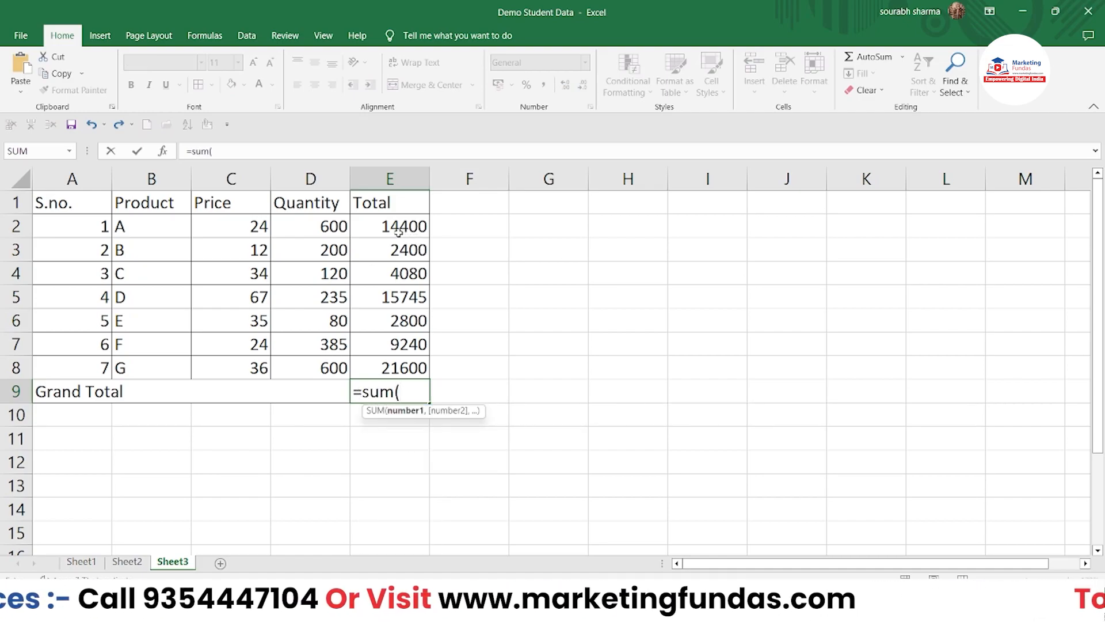
drag(395, 230, 427, 380)
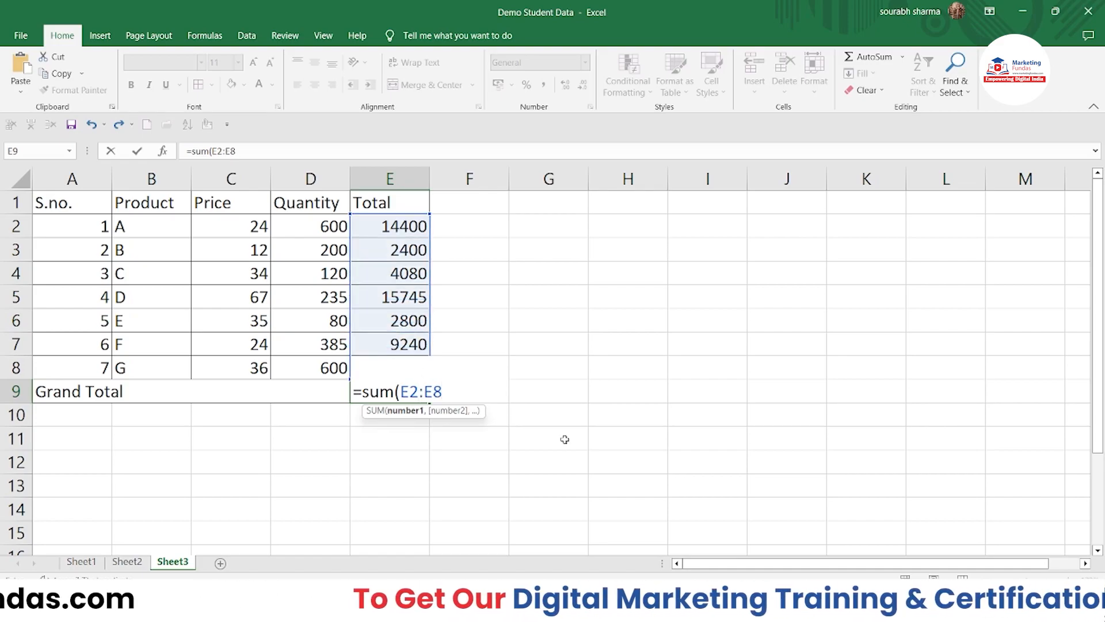
key(Return)
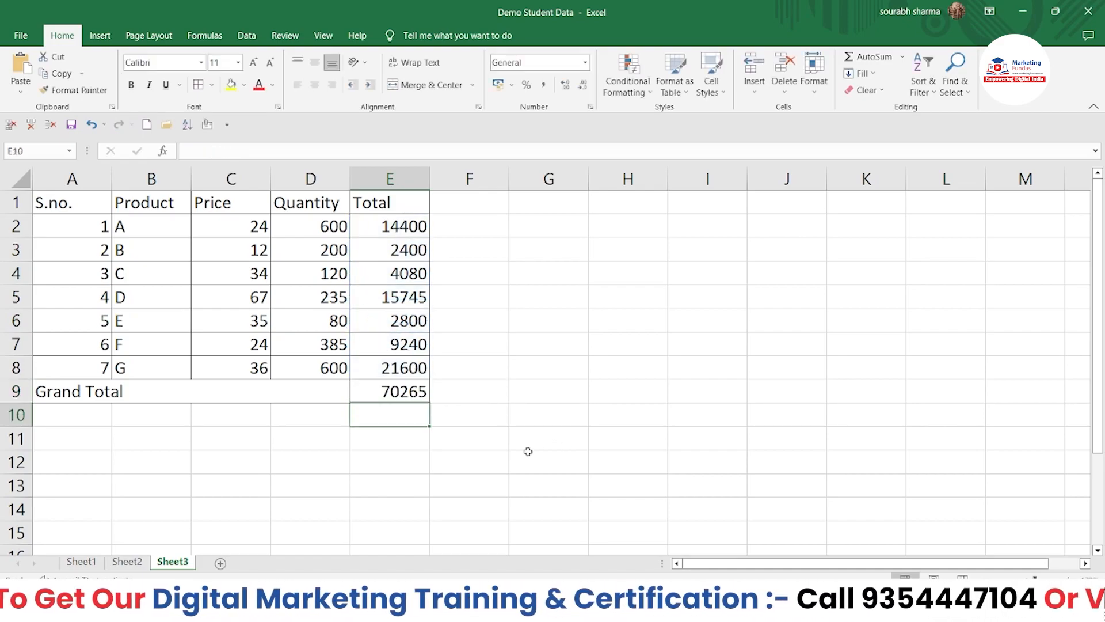
click(435, 432)
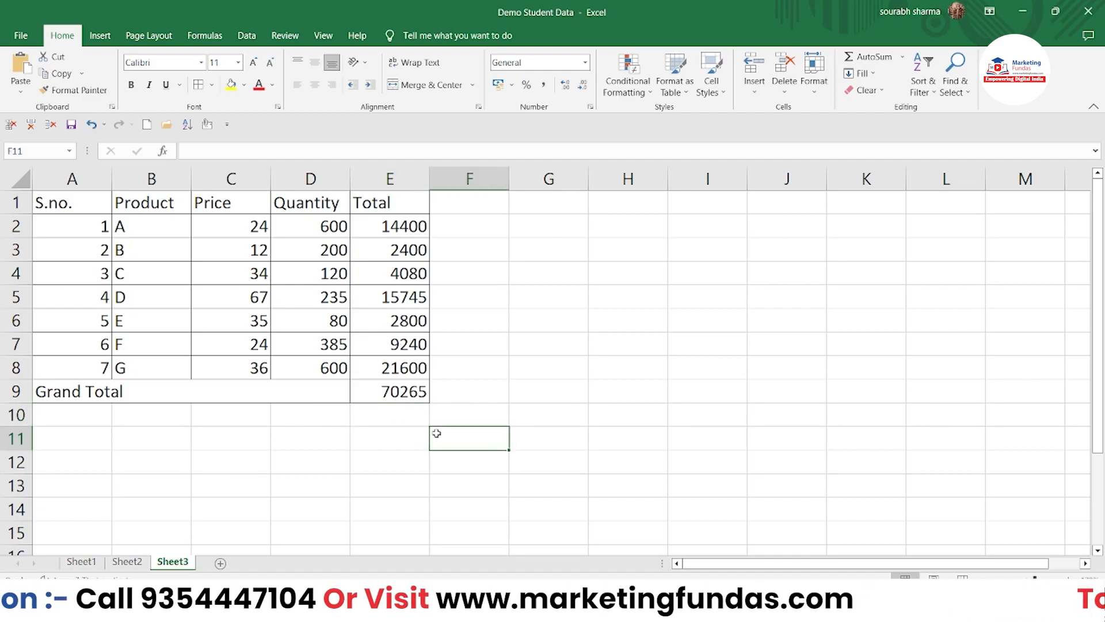
double_click(436, 433)
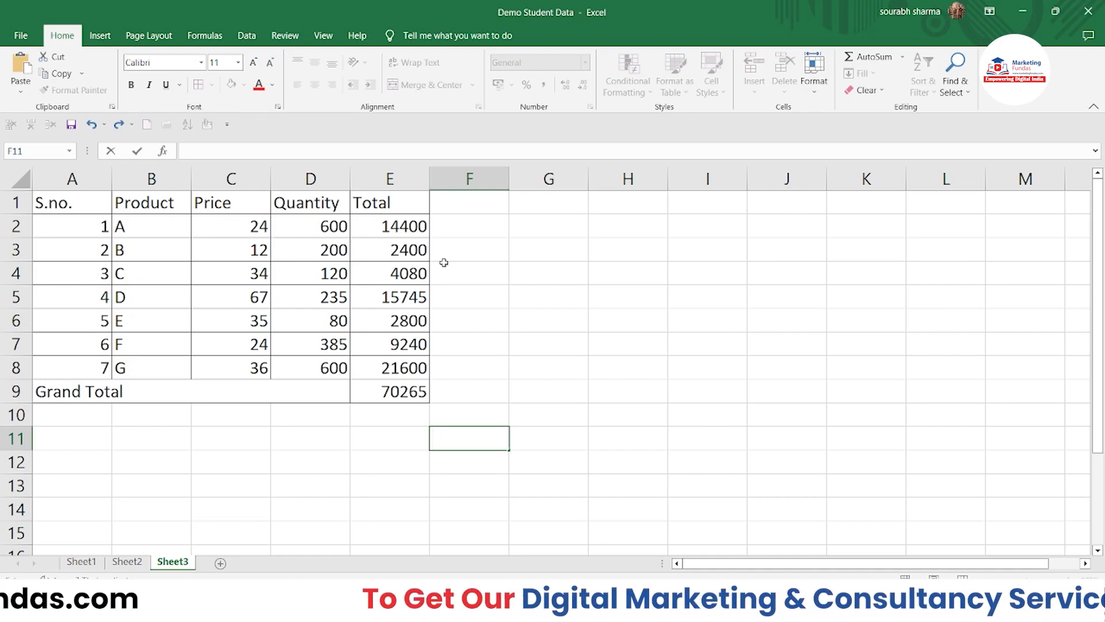
text(-=)
key(BackSpace)
key(BackSpace)
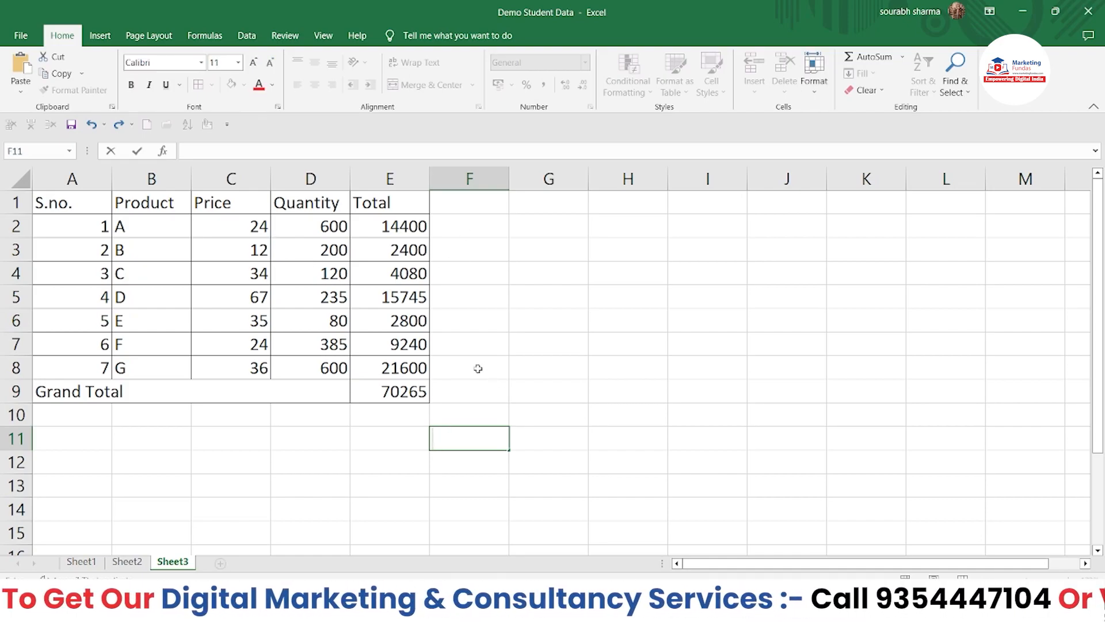
- Clear all the formulas in the Total column, including the grand total, from E2 to E9
drag(387, 226, 377, 373)
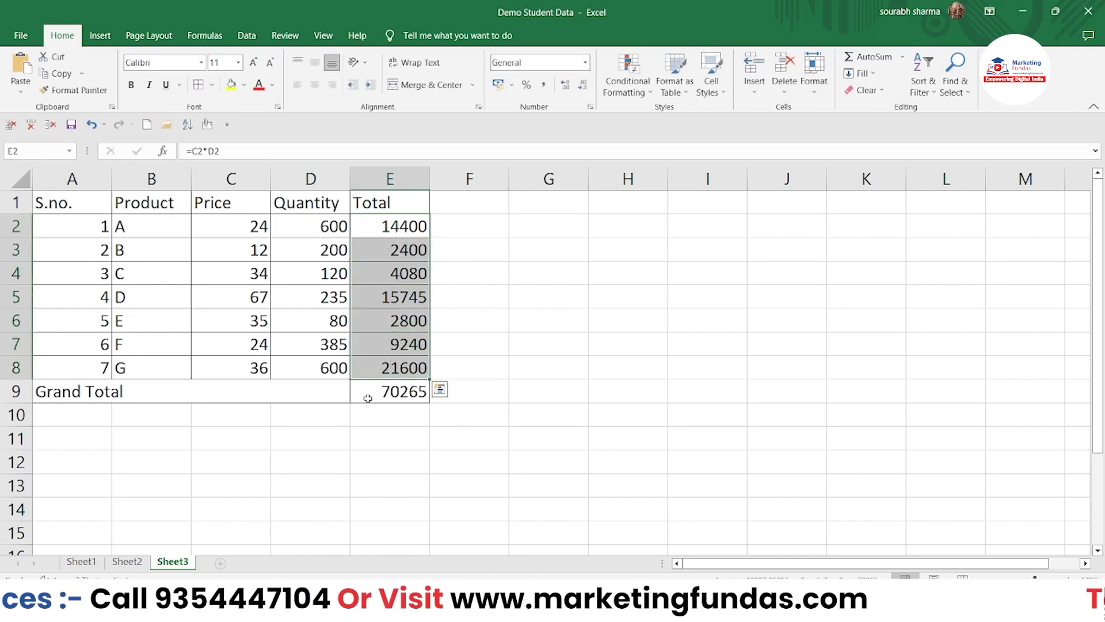
key(F2)
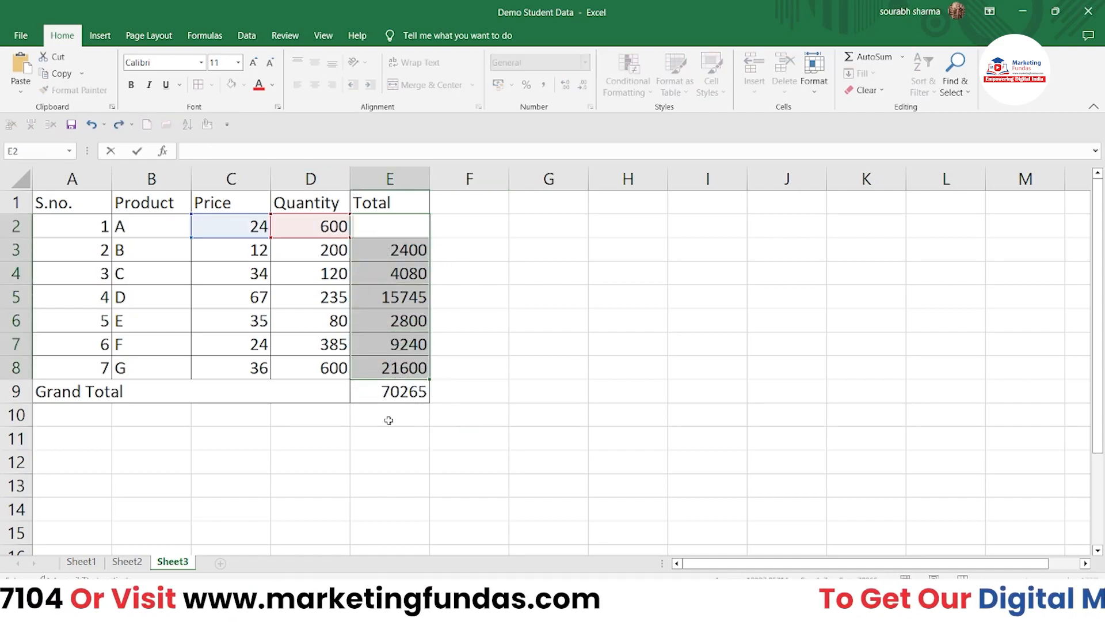
click(506, 366)
drag(370, 247, 379, 395)
key(Delete)
click(525, 410)
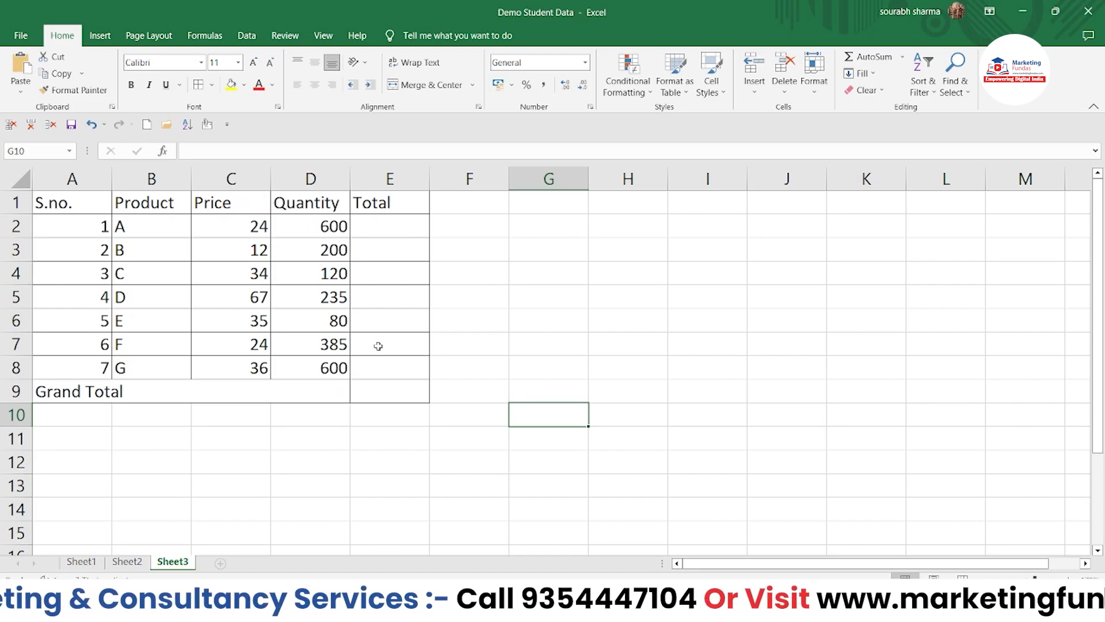
- Calculate the grand total in E9 directly from prices and quantities with the array formula =SUM(C2:C8*D2:D8)
click(375, 402)
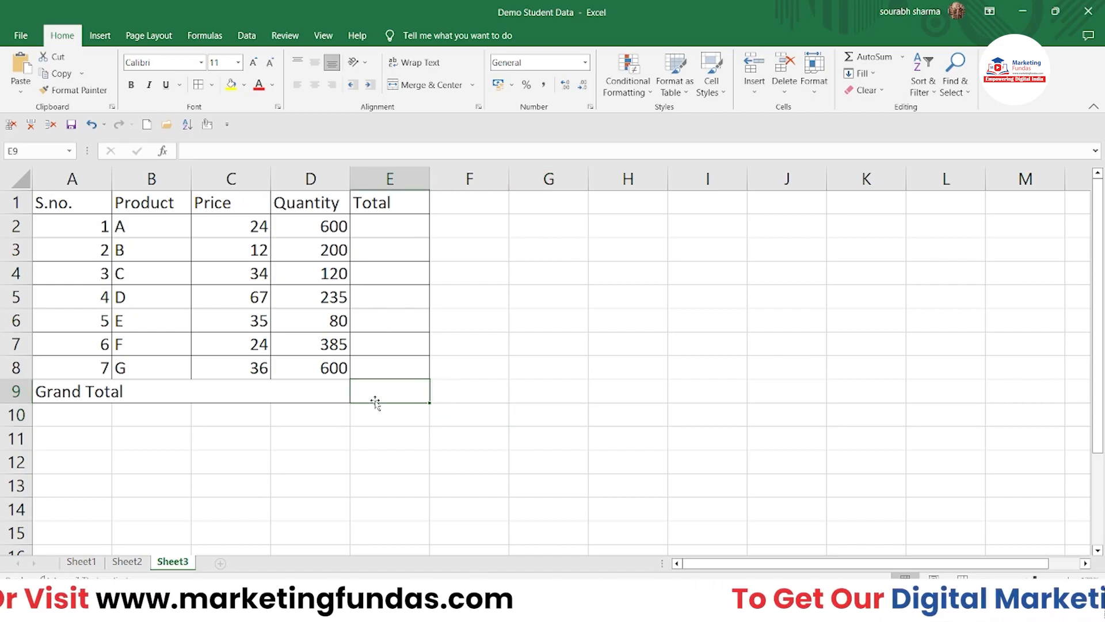
text(=)
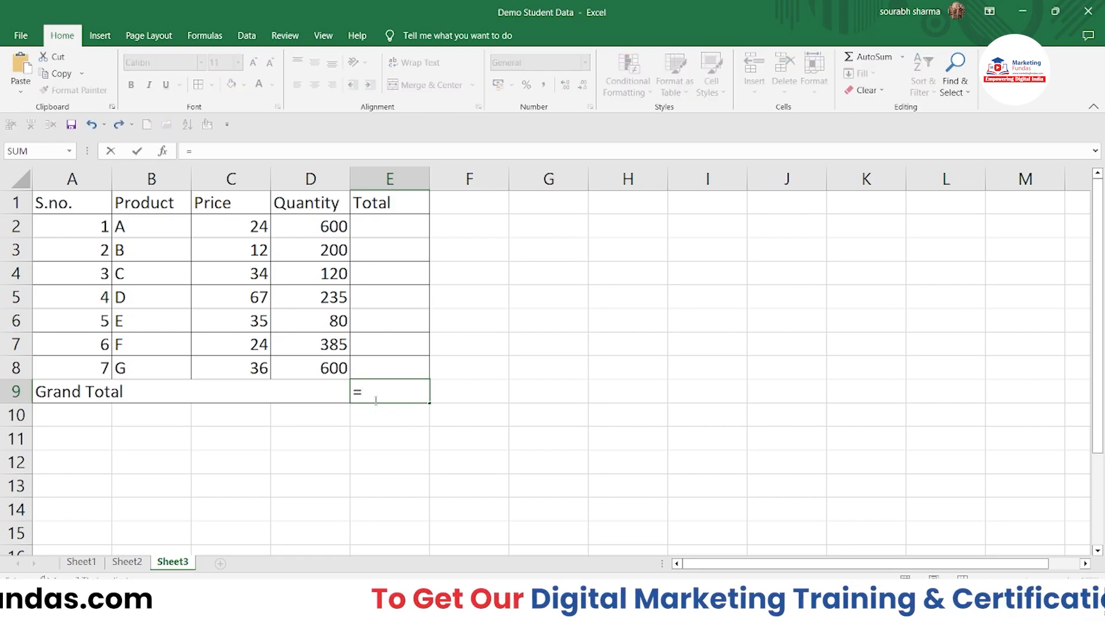
text(sum)
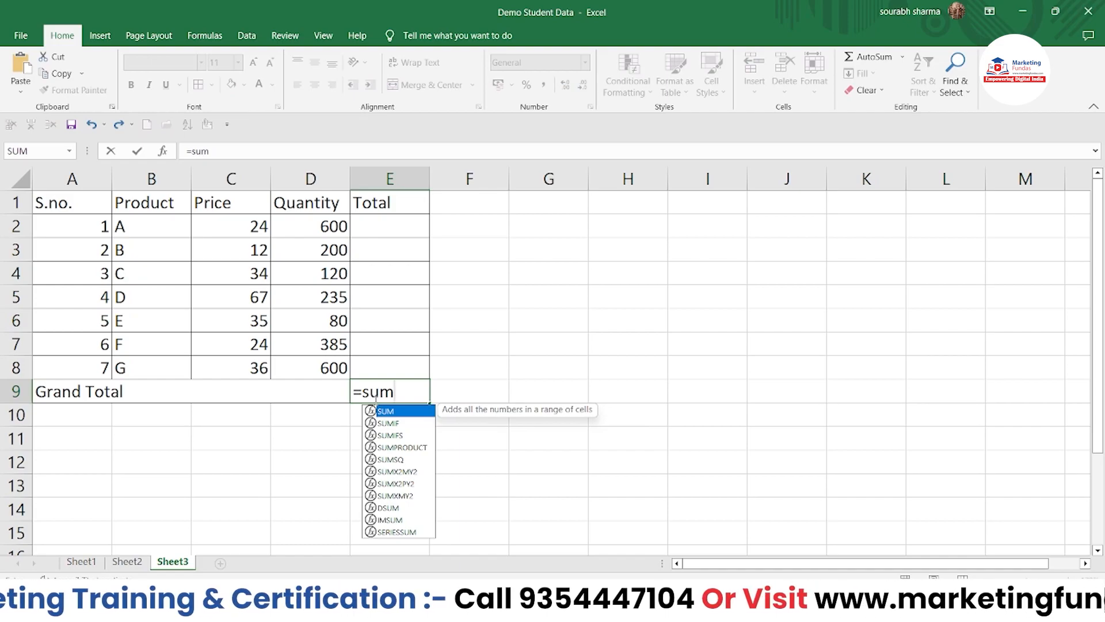
text(()
drag(240, 228, 238, 362)
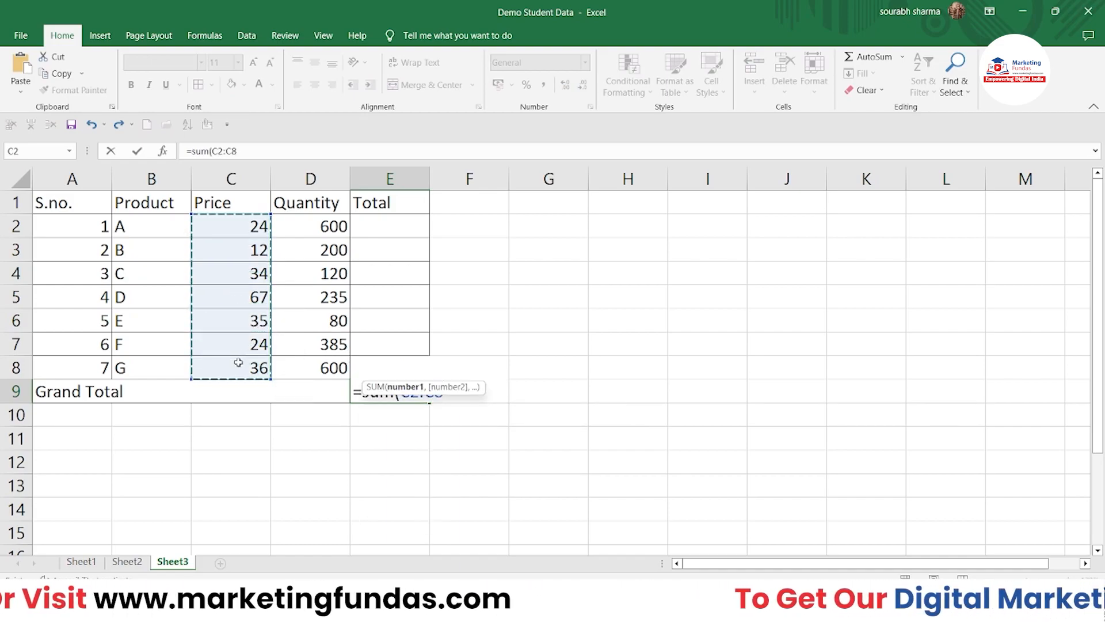
text(*)
drag(311, 226, 317, 379)
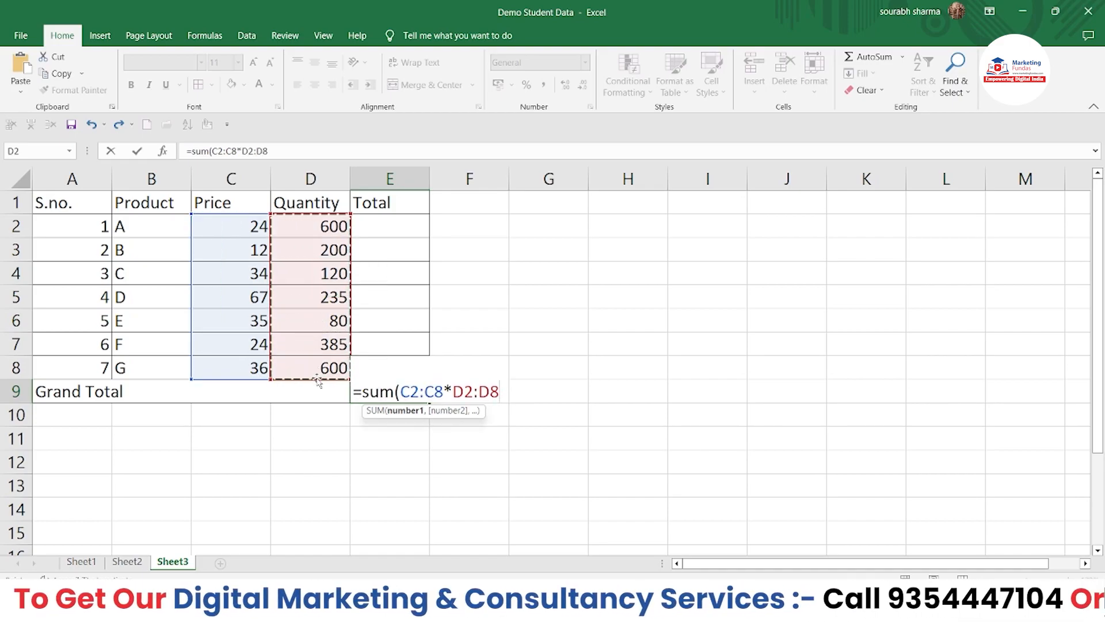
text())
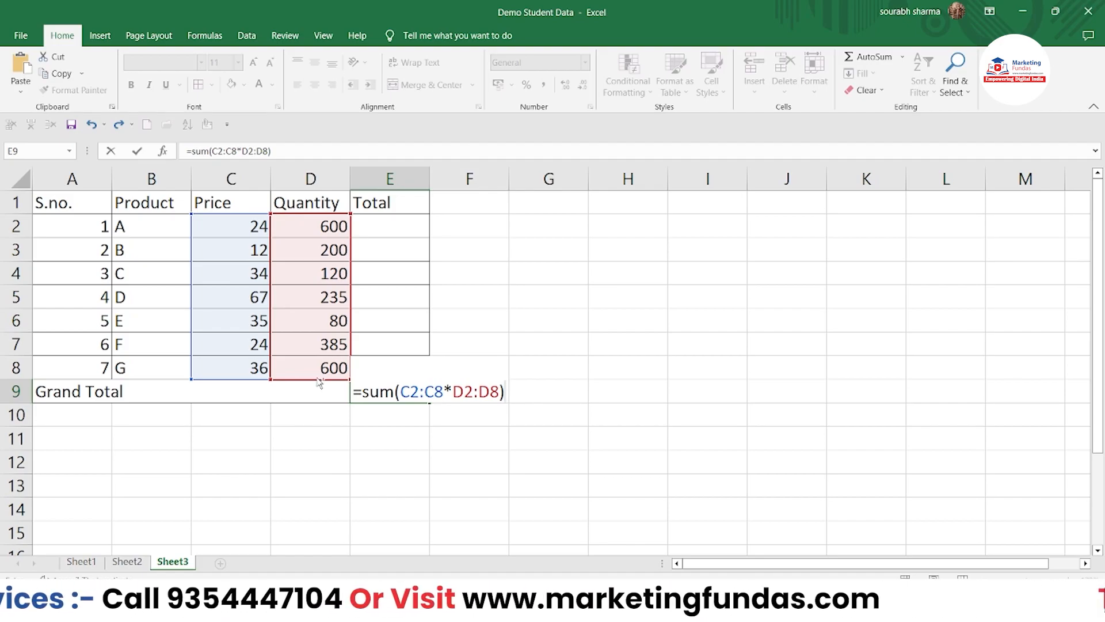
key(ctrl+shift+Return)
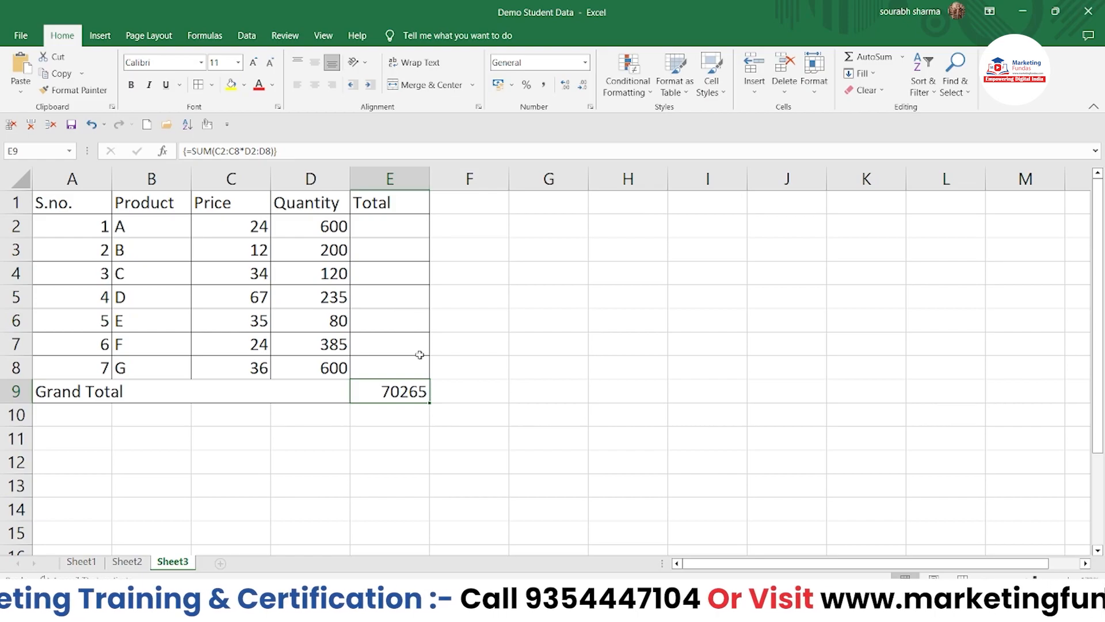
double_click(450, 377)
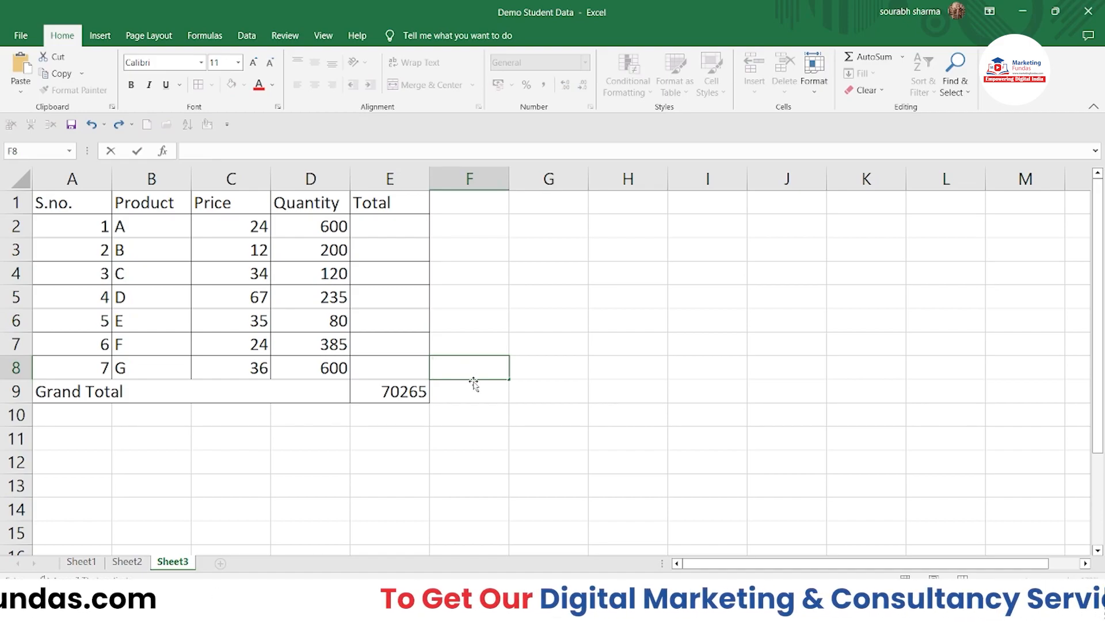
- Calculate all product totals at once in E2:E8 with the array formula =C2:C8*D2:D8
click(366, 241)
drag(381, 225, 372, 363)
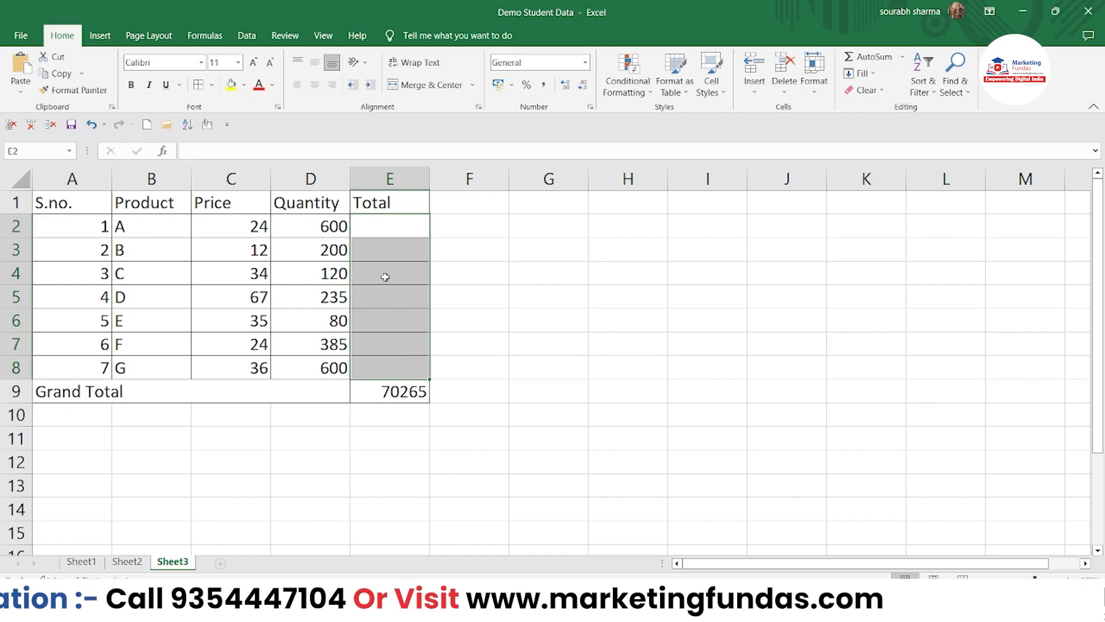
click(330, 151)
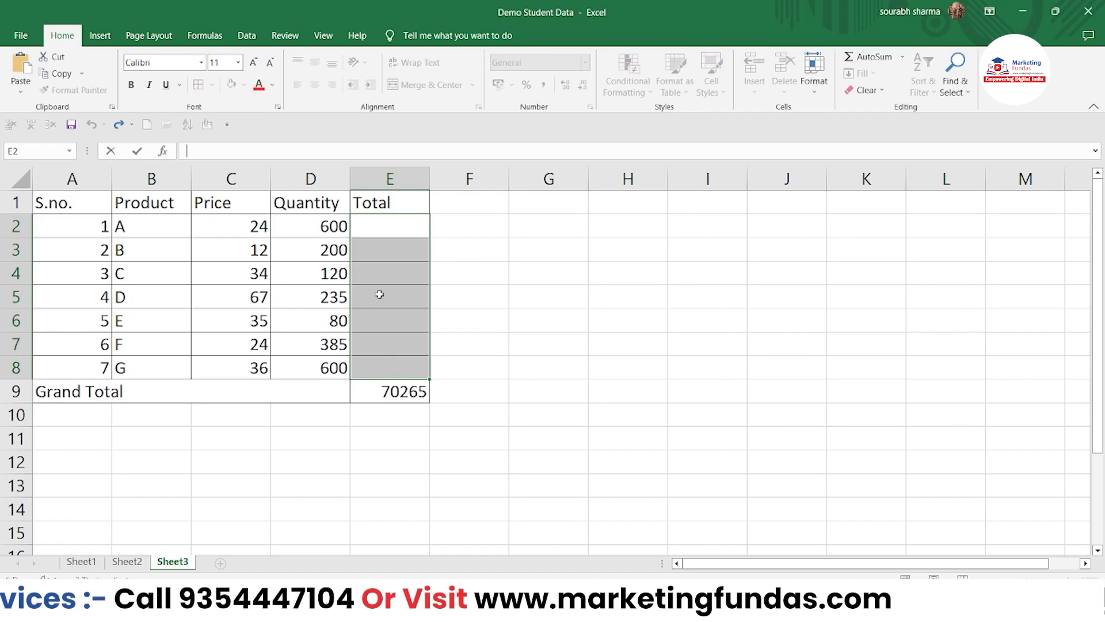
click(1095, 151)
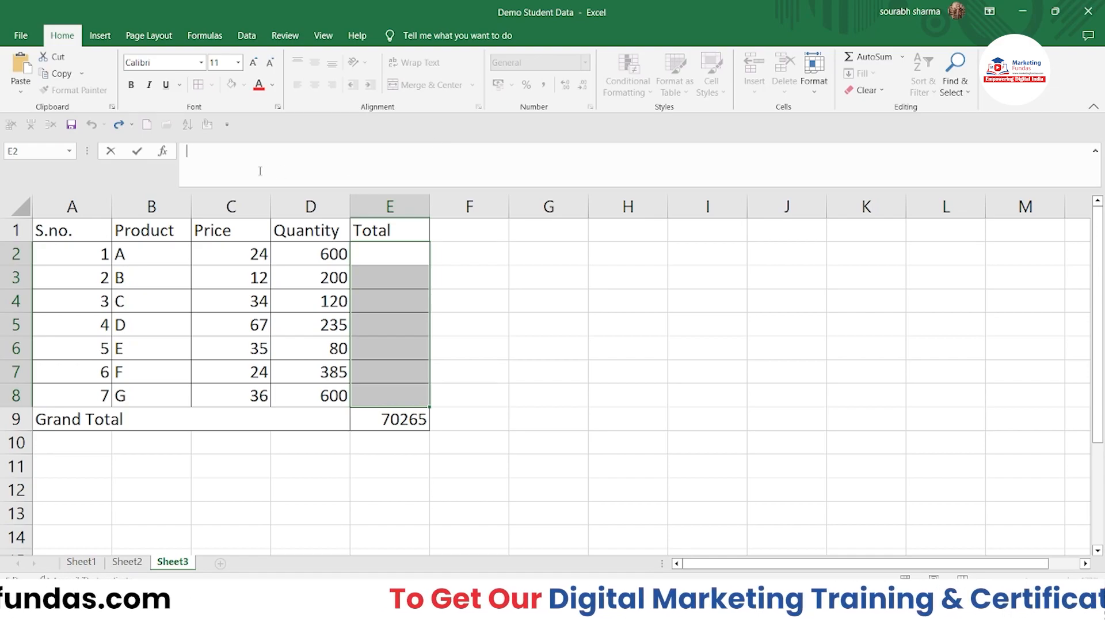
text(=)
drag(233, 254, 240, 392)
text(*)
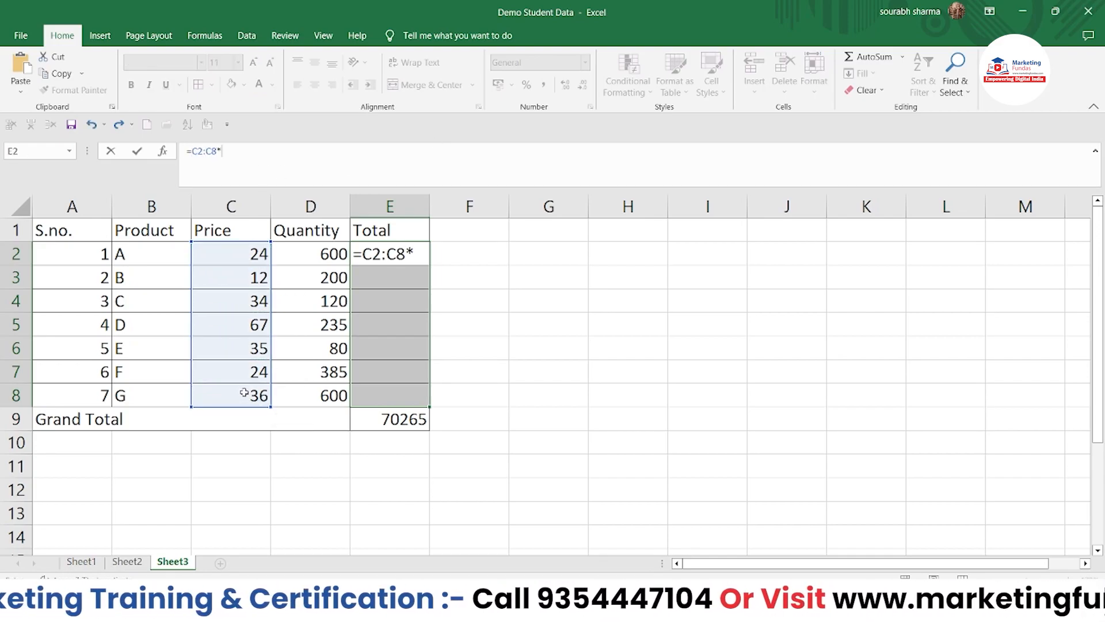
click(303, 255)
drag(304, 255, 314, 393)
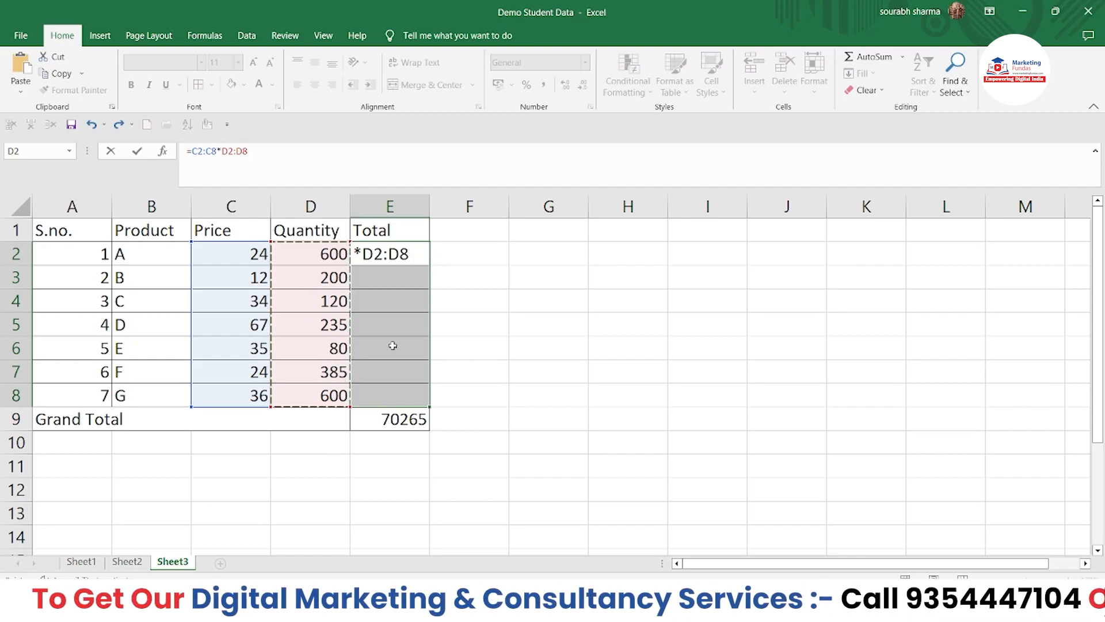
key(ctrl+shift+Return)
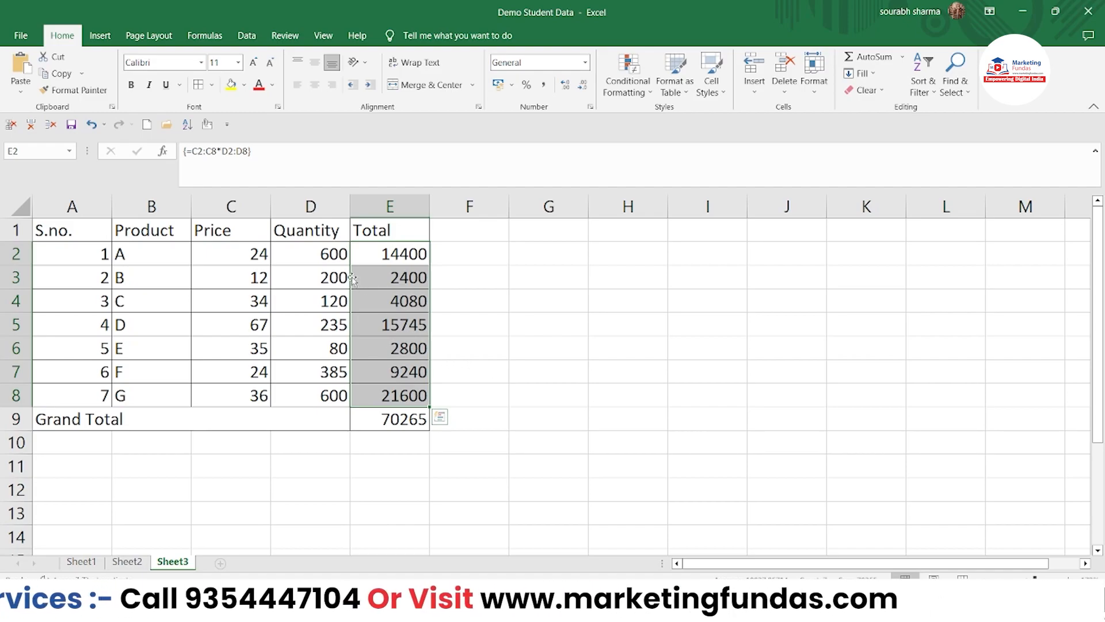
click(564, 342)
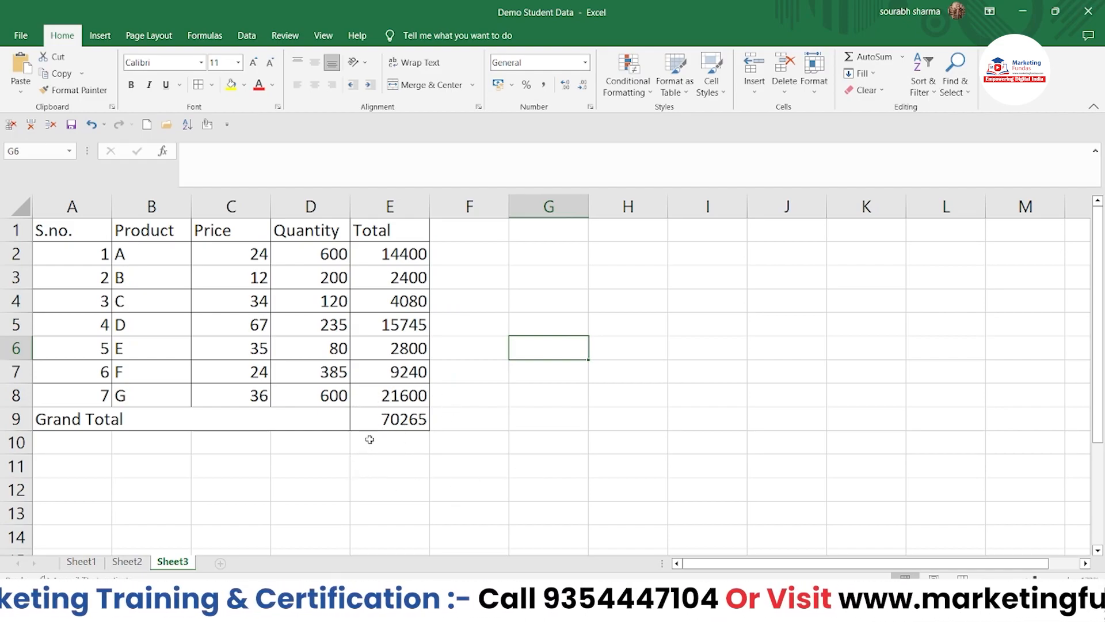
- Examine the product totals in E2:E8 and their shared array formula alongside the grand total in E9
drag(403, 254, 405, 324)
click(451, 348)
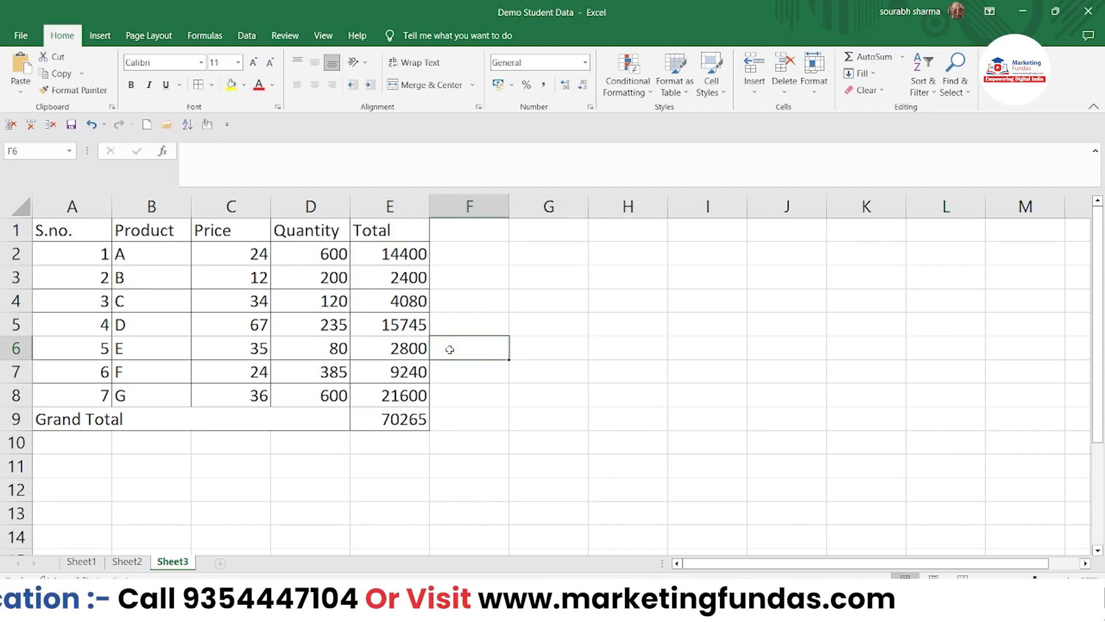
click(403, 257)
drag(403, 257, 403, 396)
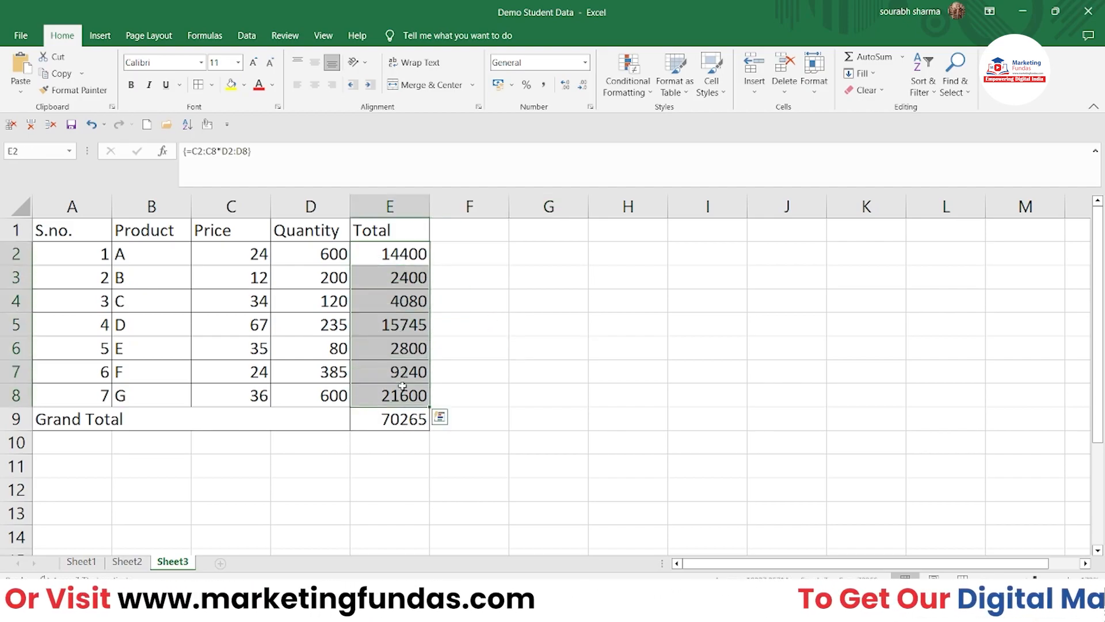
click(401, 435)
mouse_move(401, 435)
mouse_down()
mouse_move(397, 397)
mouse_move(411, 418)
mouse_move(403, 427)
mouse_up()
click(531, 433)
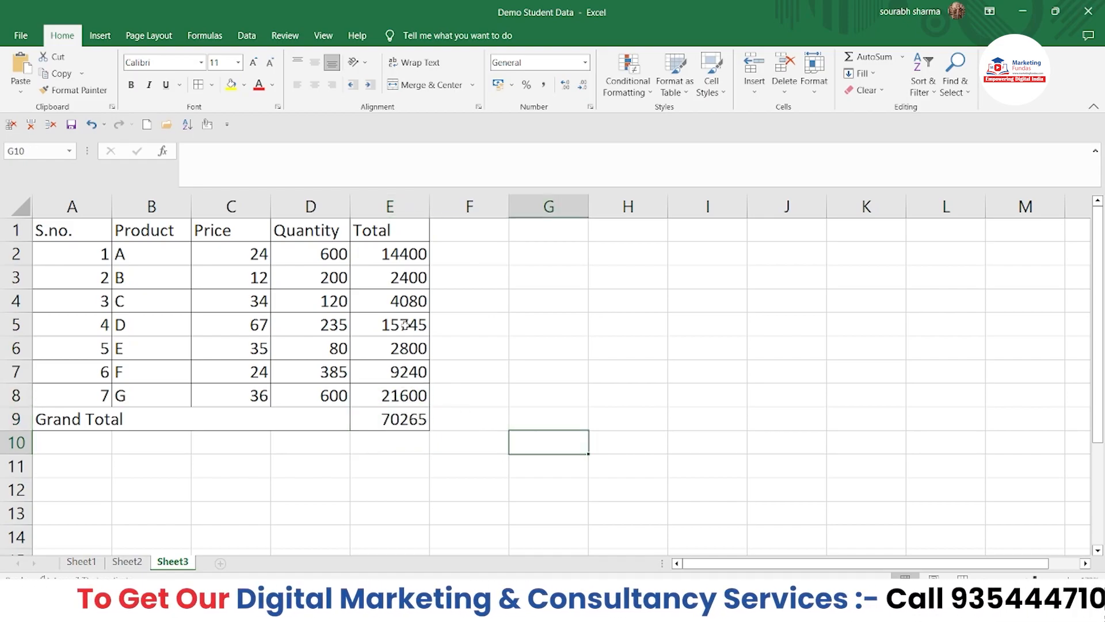
click(391, 251)
drag(390, 252, 403, 396)
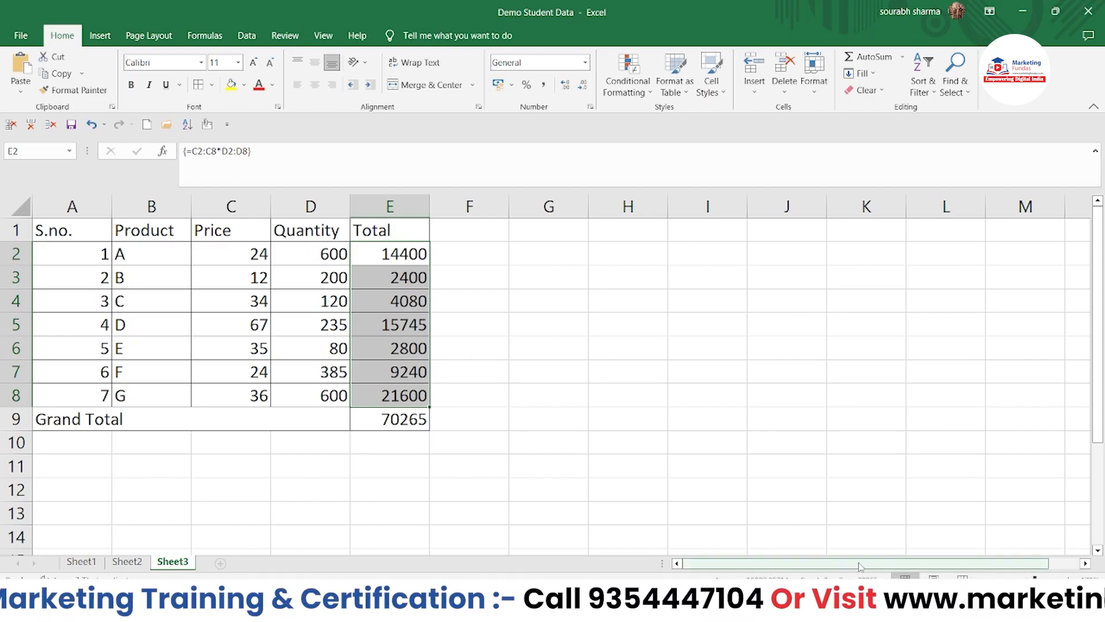
- Add up the product totals E2:E8 in cell G8 with a SUM formula to cross-check the grand total
click(522, 398)
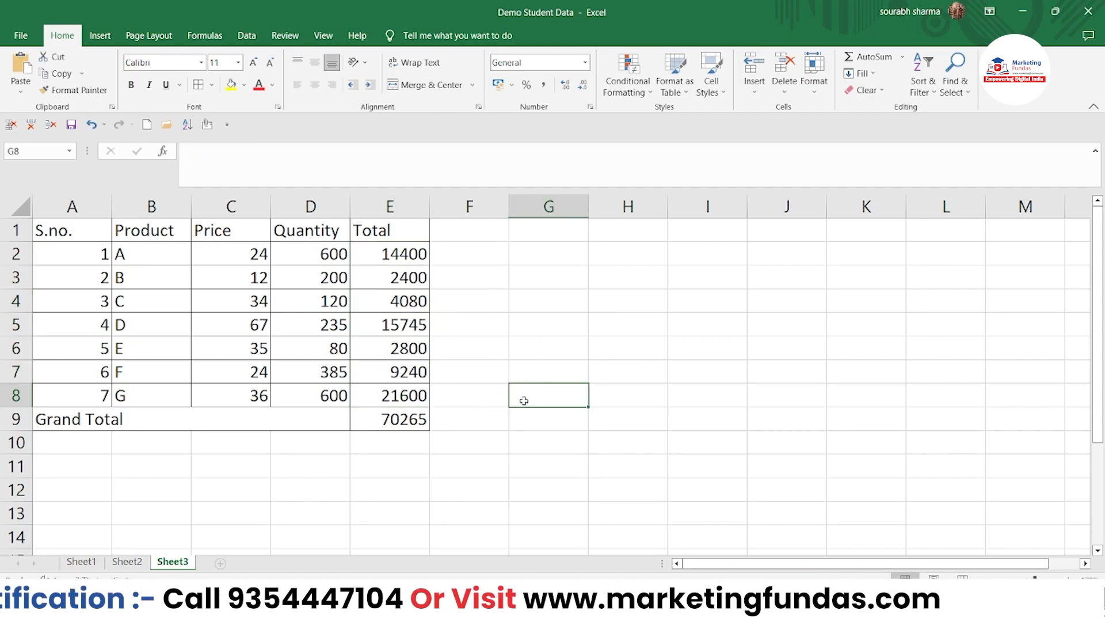
text(=sum()
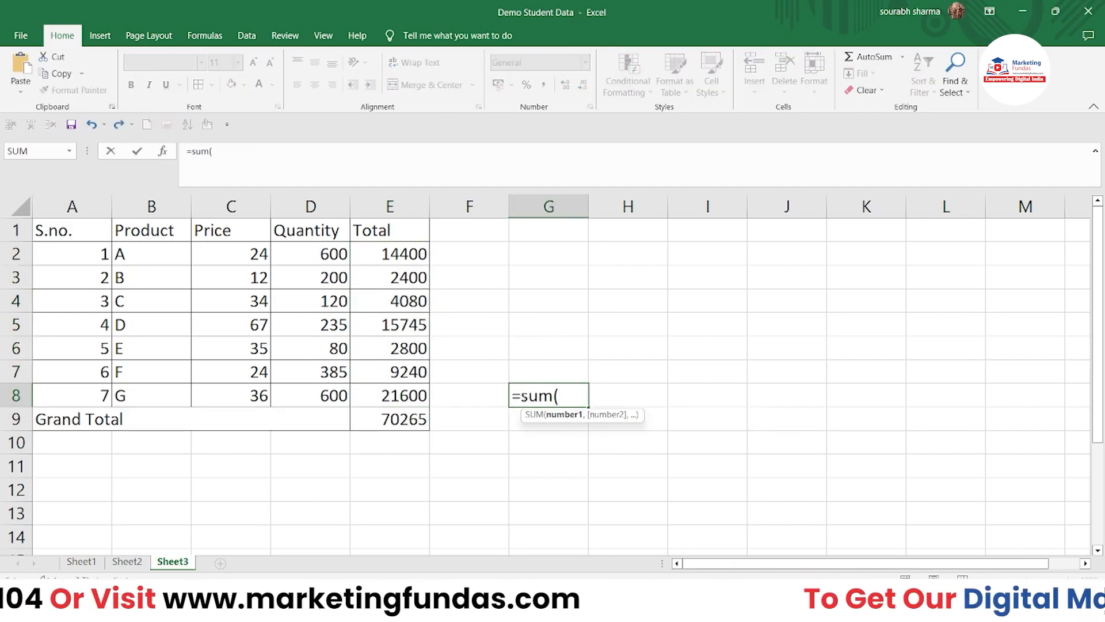
drag(422, 264, 402, 396)
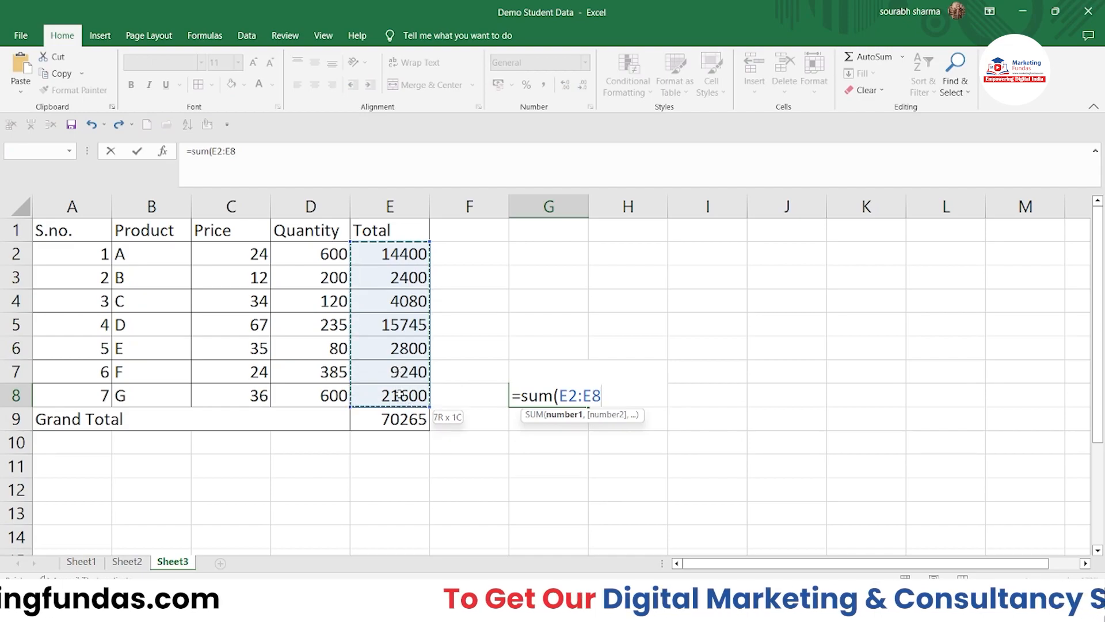
text())
key(Return)
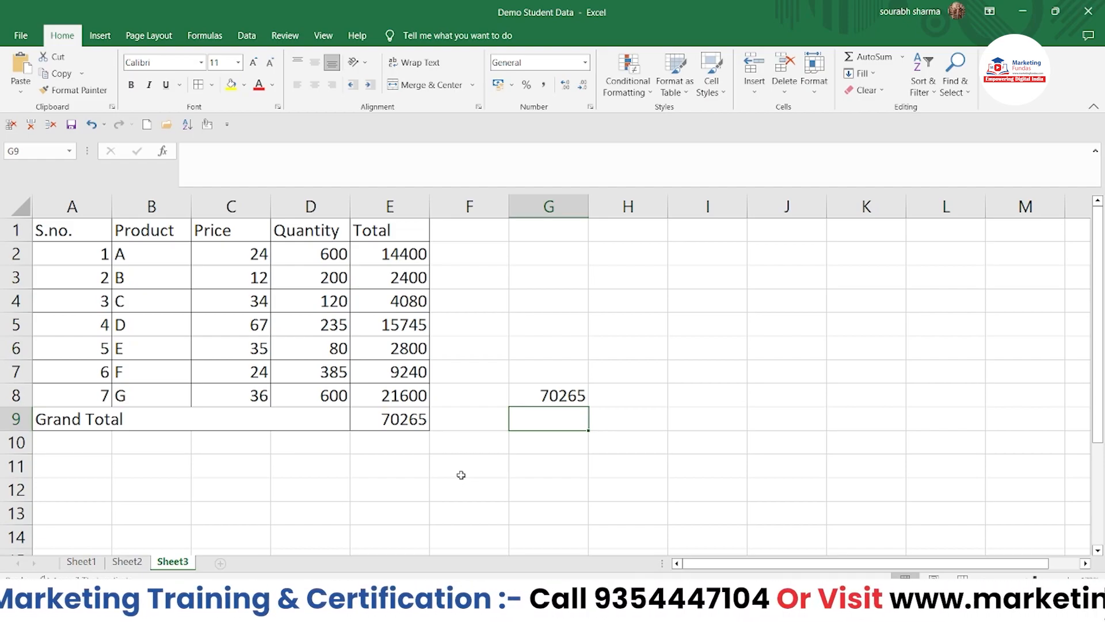
key(F2)
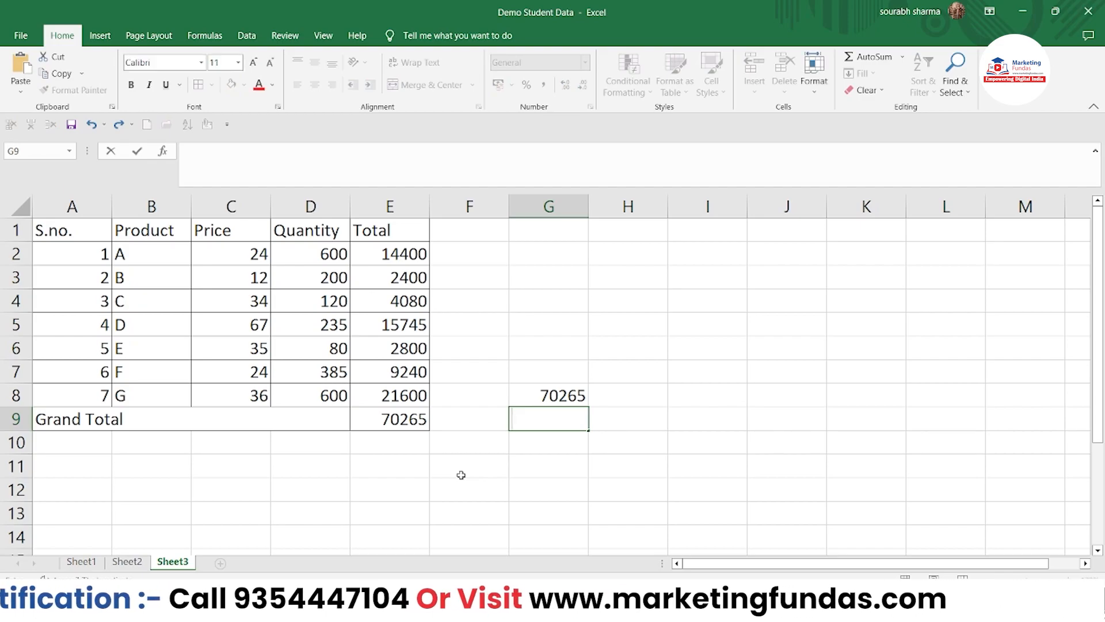